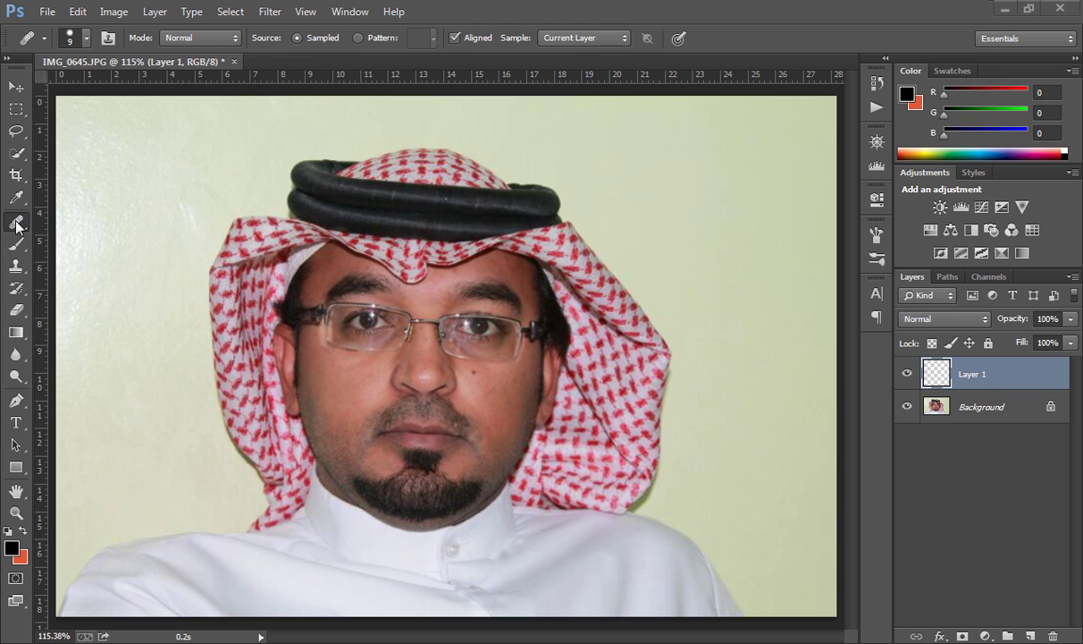
Hide and re-show Layer 1 to compare the cheek repairs with the original.
click(477, 387)
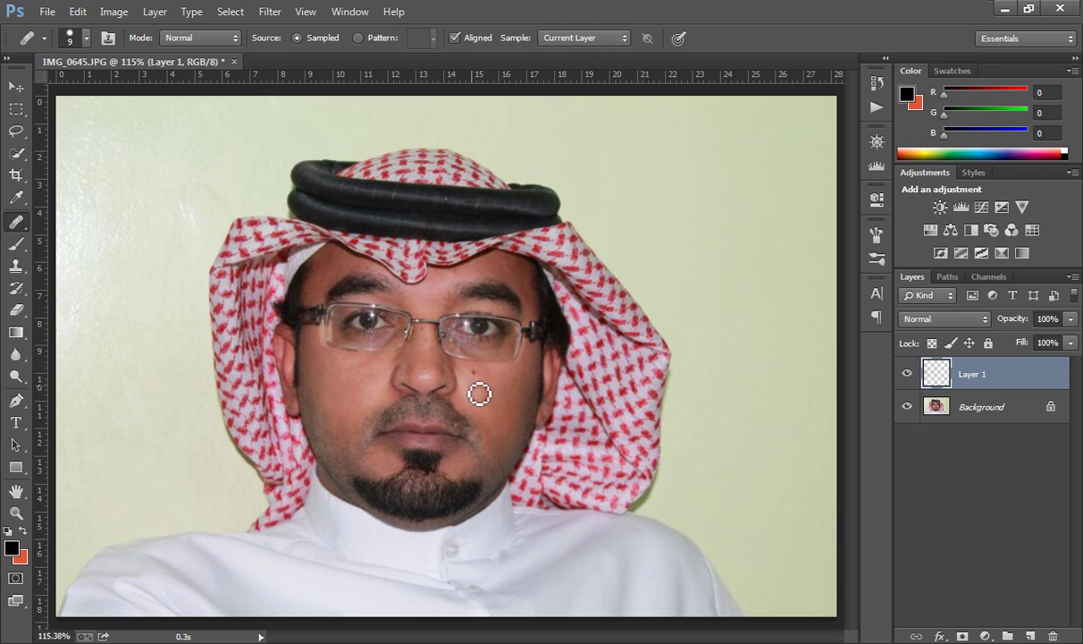
click(909, 372)
click(988, 409)
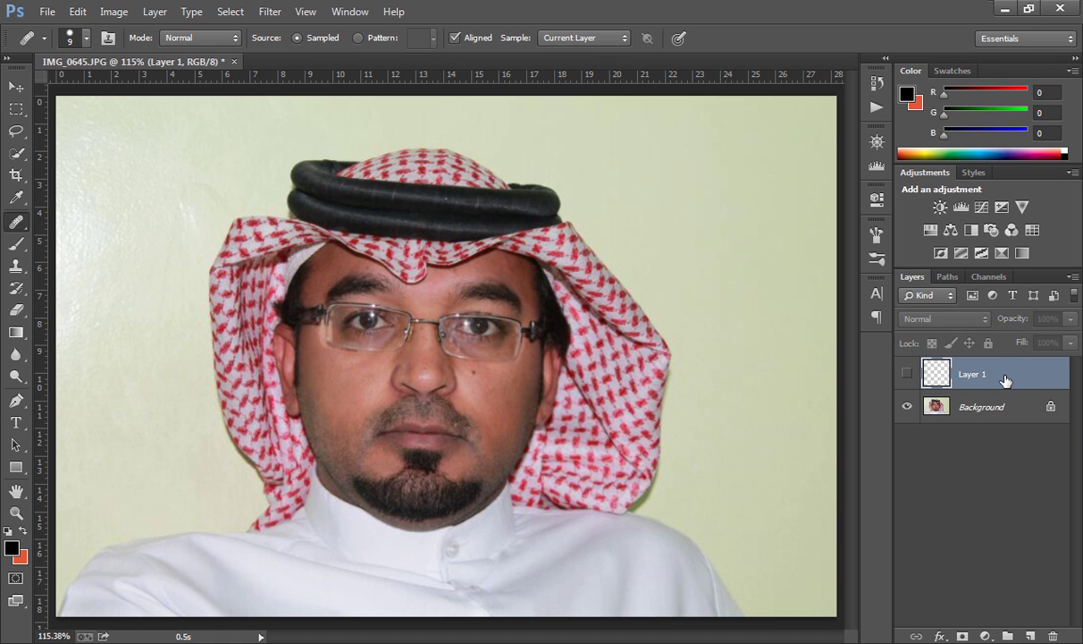
click(908, 373)
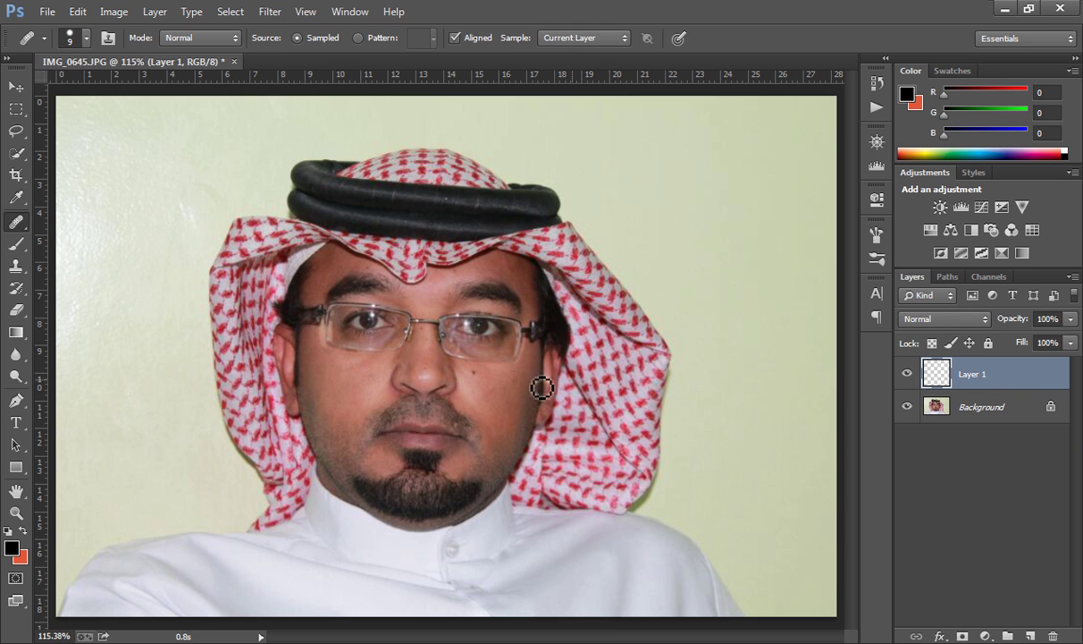
click(484, 379)
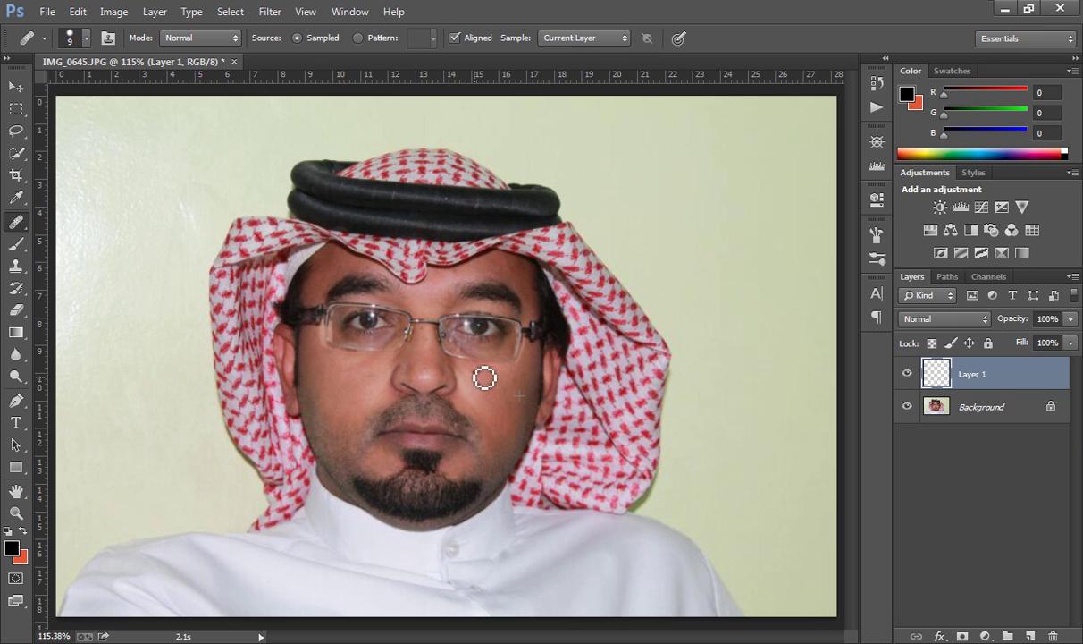
mouse_move(485, 378)
mouse_down()
mouse_move(445, 355)
mouse_move(486, 380)
mouse_up()
Spot-heal the cheek blemishes and the marks below and under the left lens.
right_click(24, 230)
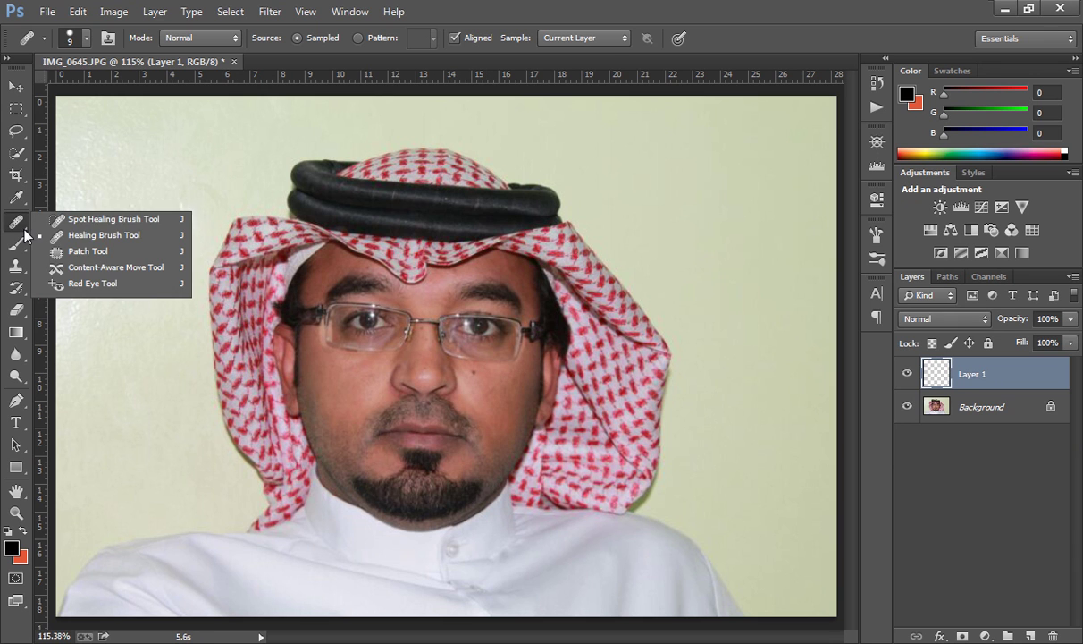
click(72, 219)
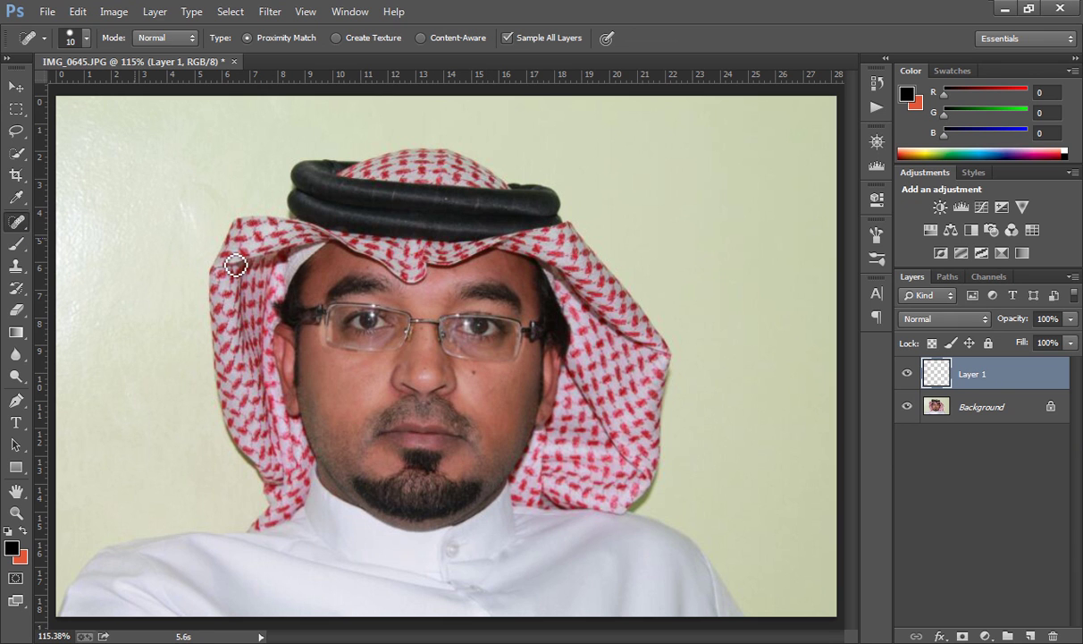
click(475, 375)
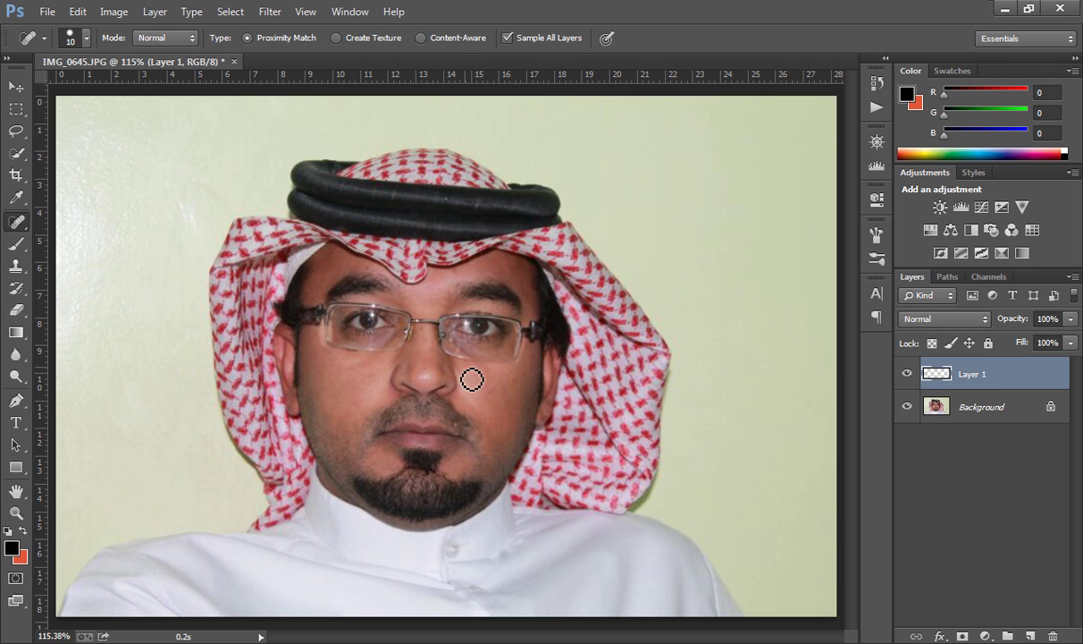
click(465, 366)
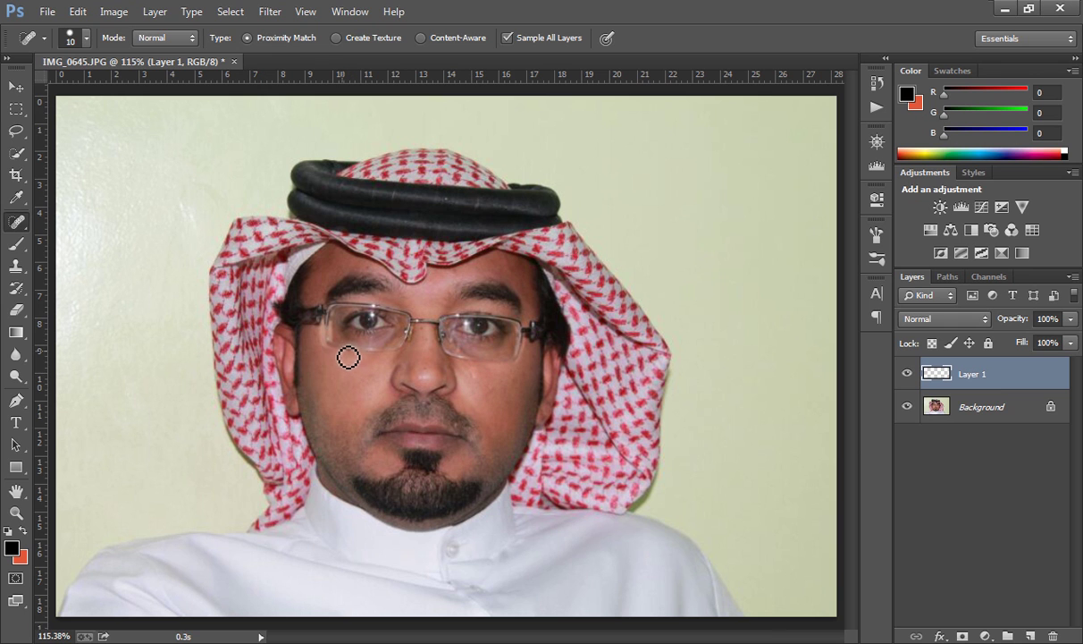
mouse_move(349, 357)
mouse_down()
mouse_move(334, 333)
mouse_move(336, 359)
mouse_move(336, 350)
mouse_move(365, 353)
mouse_move(336, 375)
mouse_up()
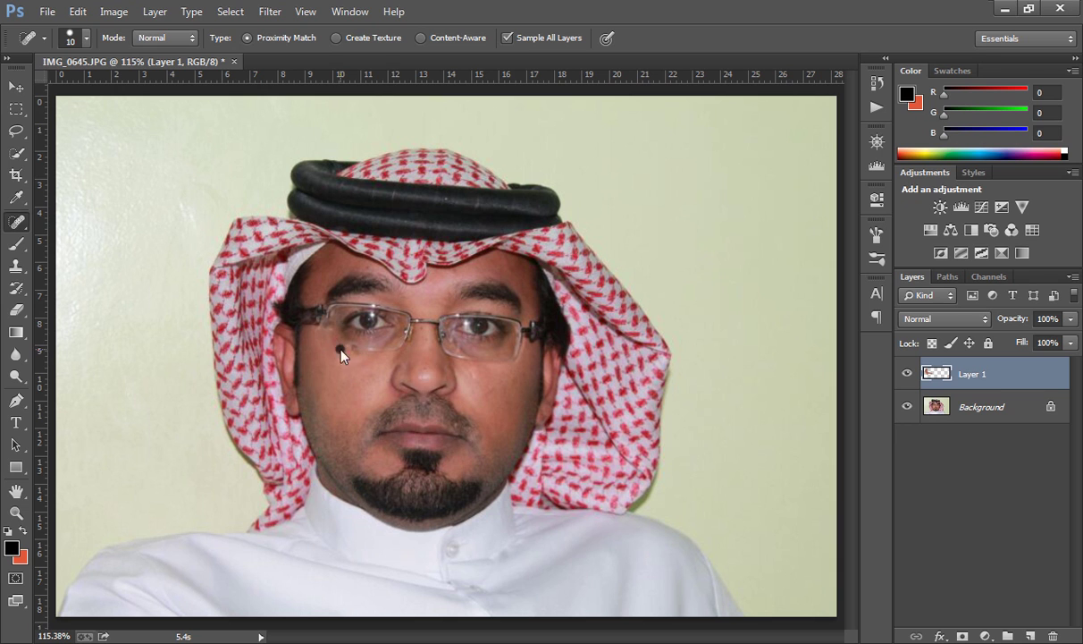
drag(409, 383, 429, 383)
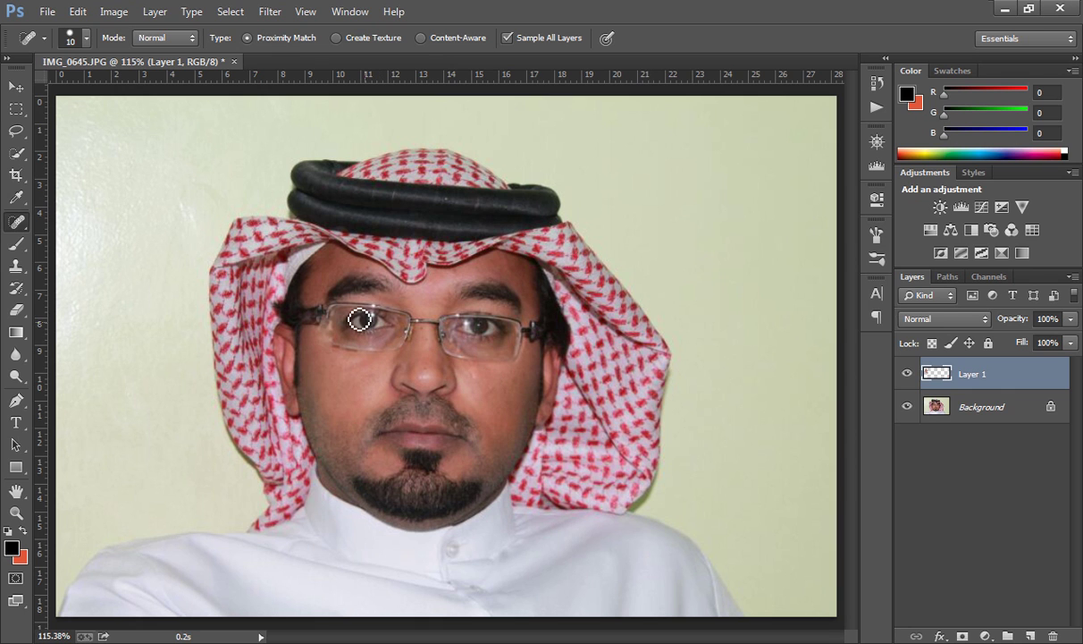
With Lasso and Background selected, revert to the IMG_0645.JPG snapshot in History.
click(16, 131)
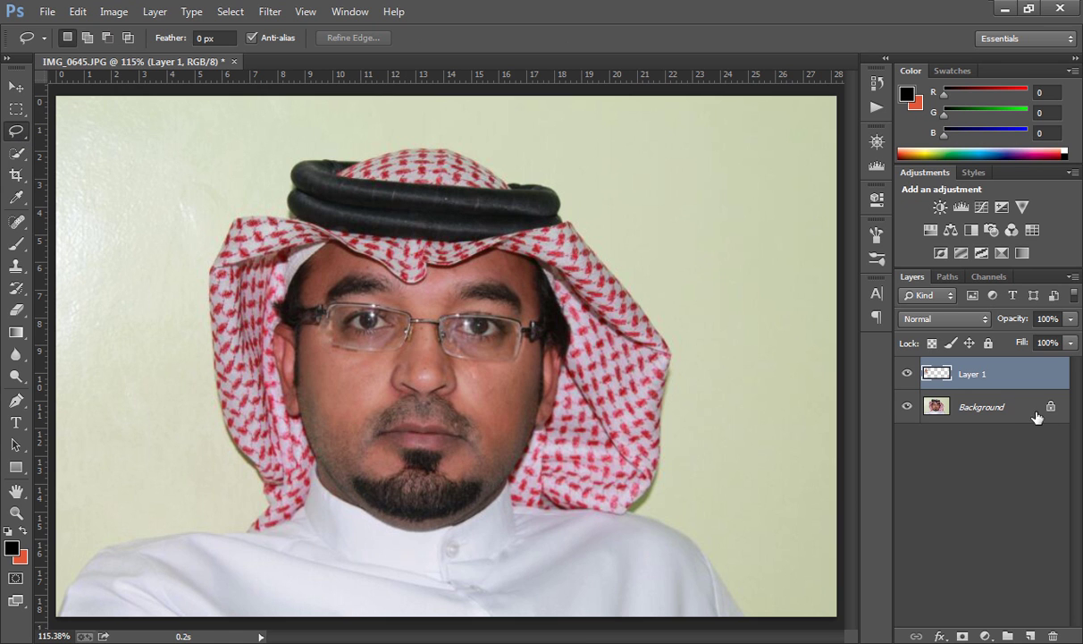
click(988, 409)
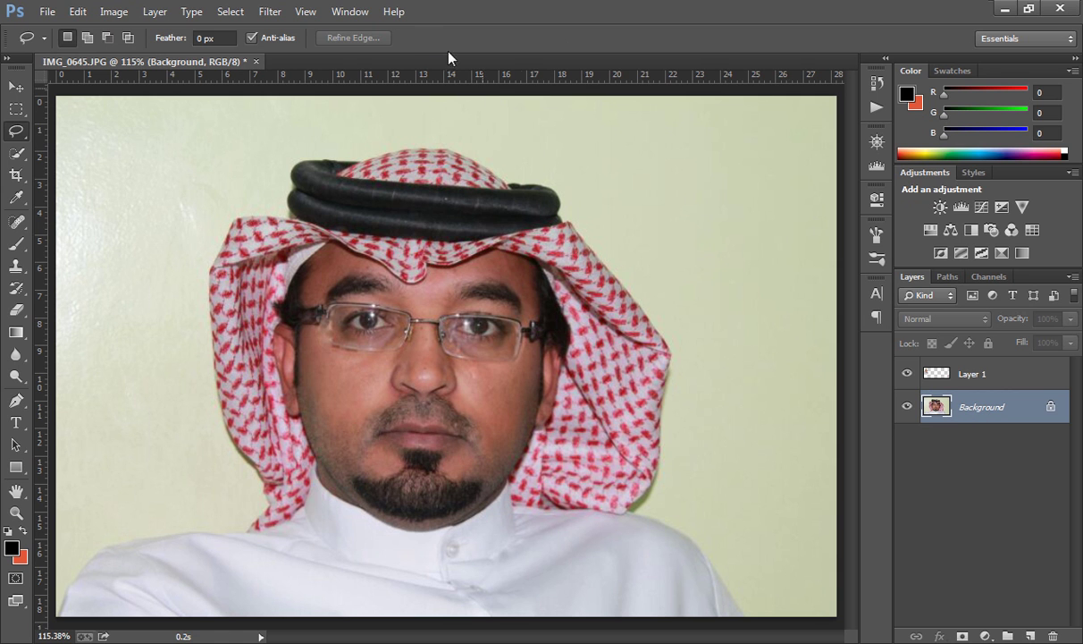
click(349, 12)
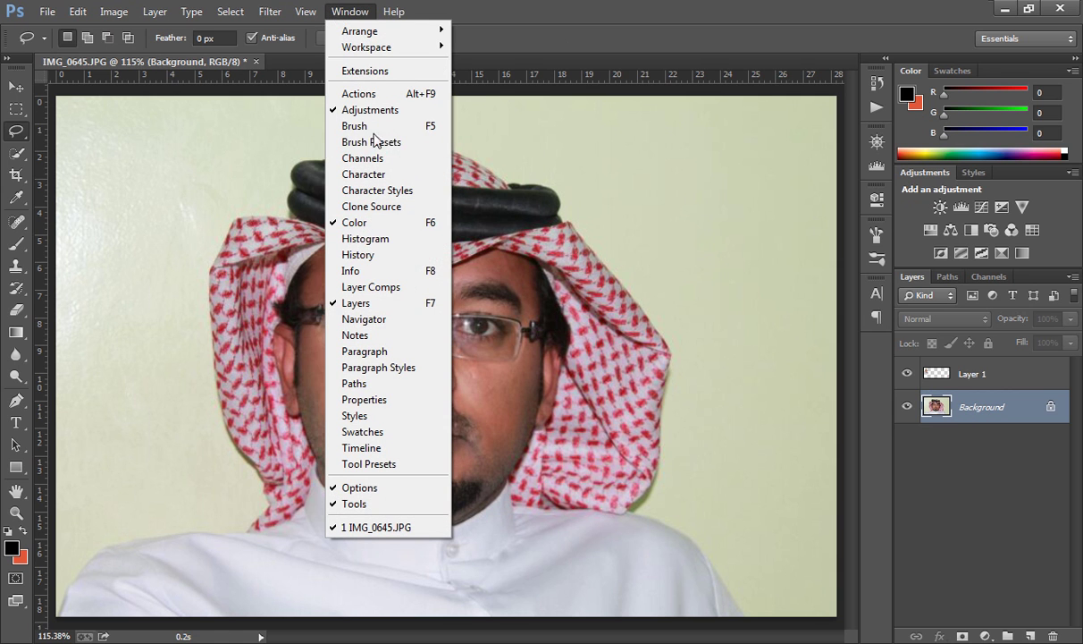
click(375, 255)
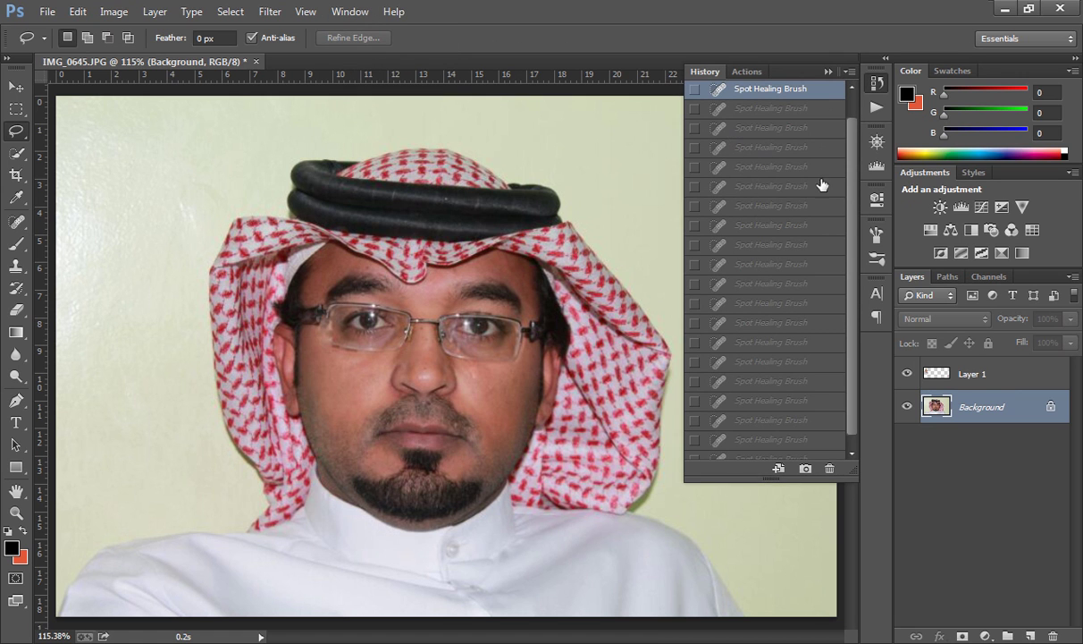
drag(854, 141, 804, 100)
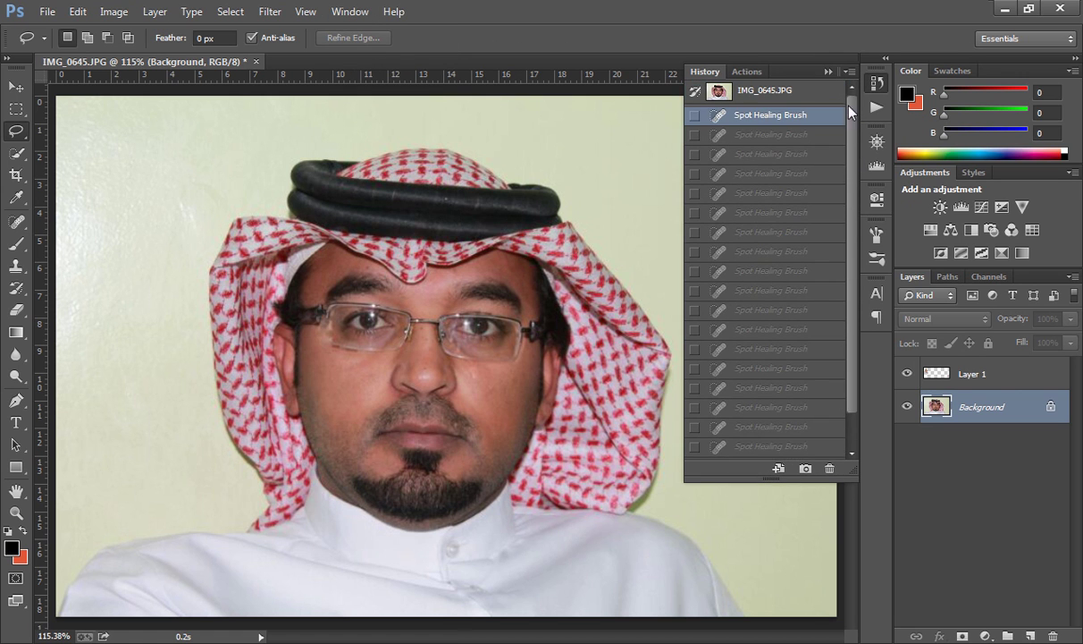
click(753, 94)
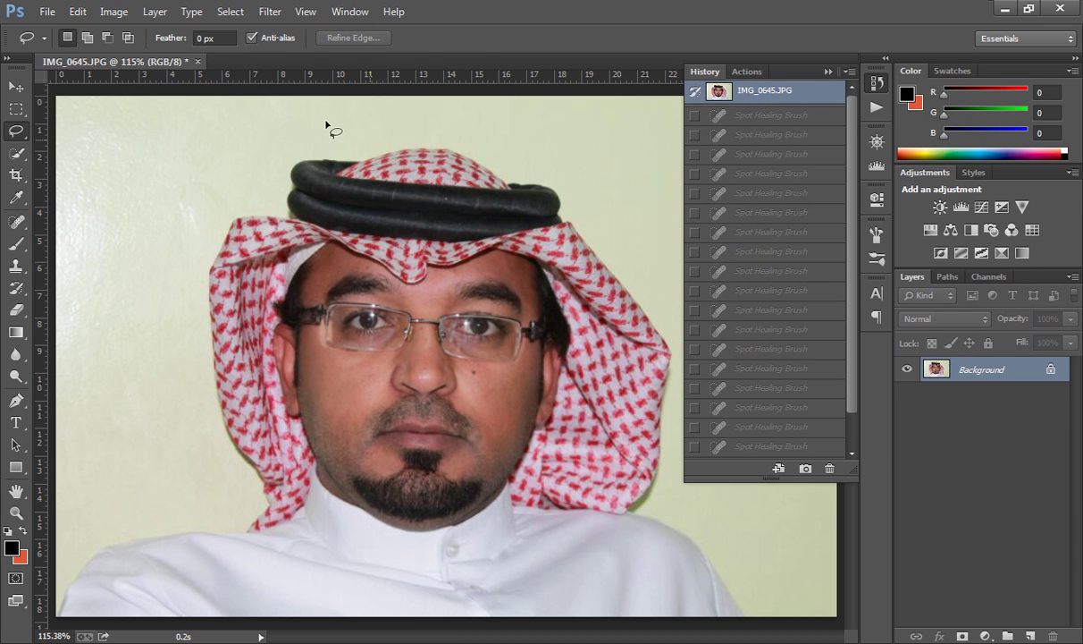
Inspect the Fill dialog's Use options, cancel, and return to a late Spot Healing Brush state.
click(88, 17)
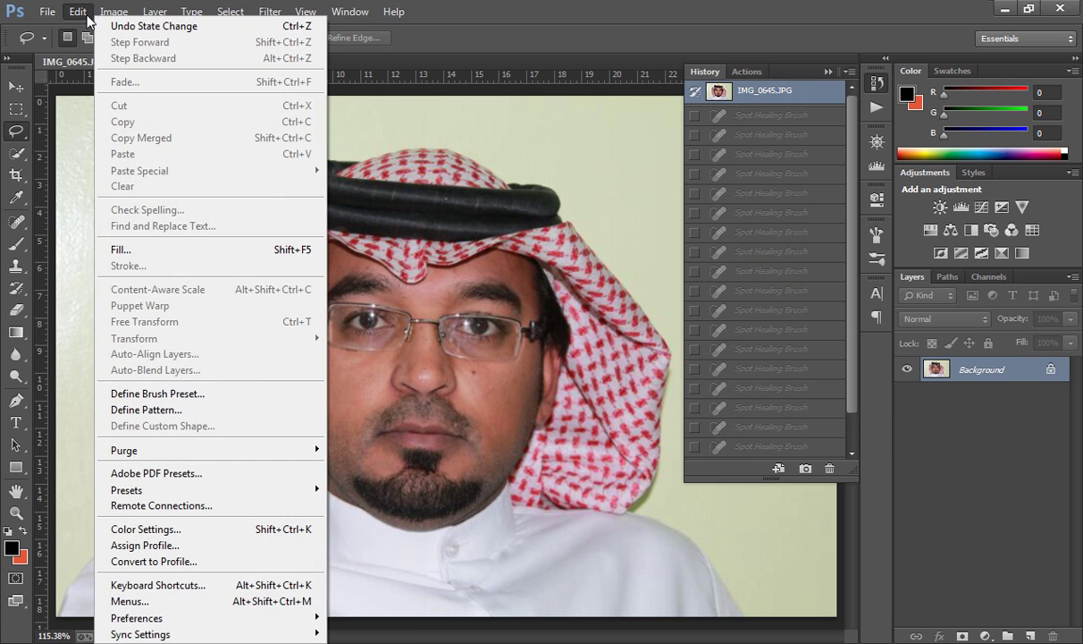
click(130, 252)
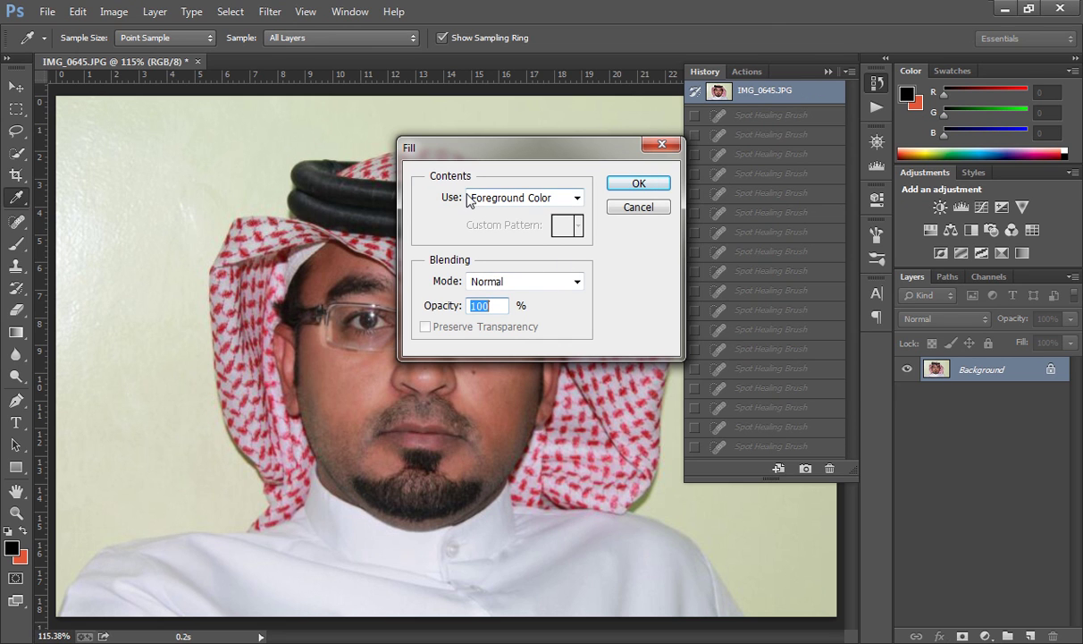
click(576, 198)
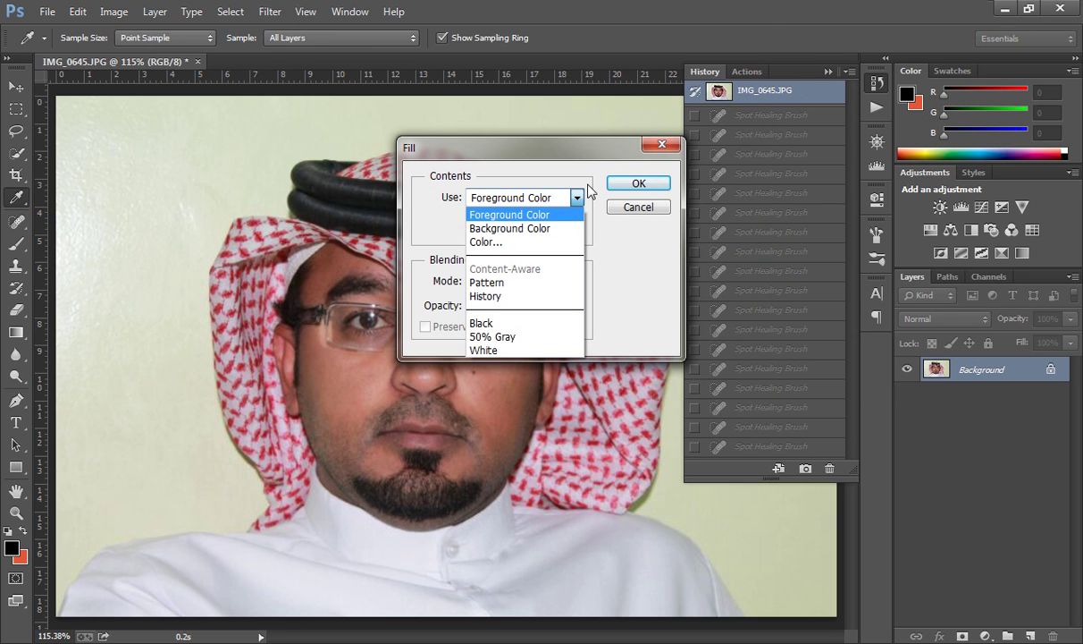
click(572, 158)
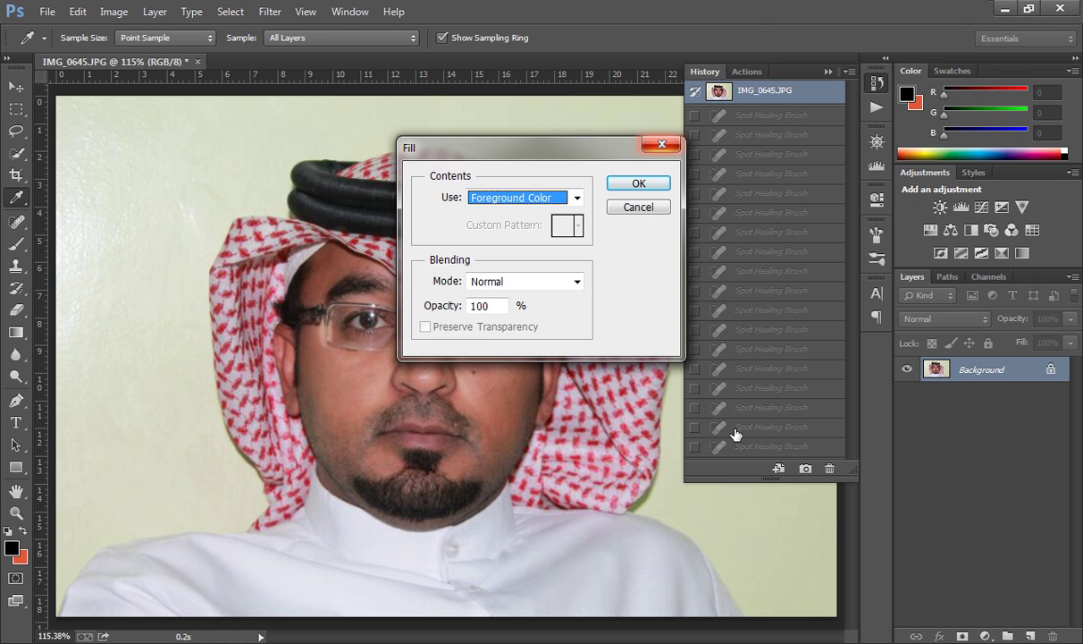
click(639, 207)
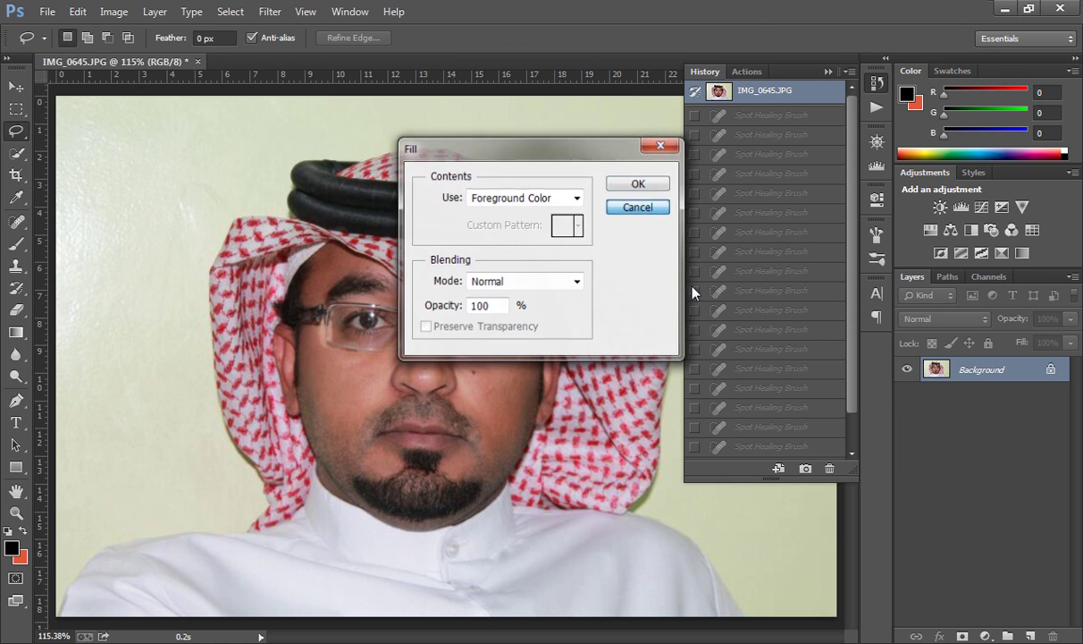
click(740, 390)
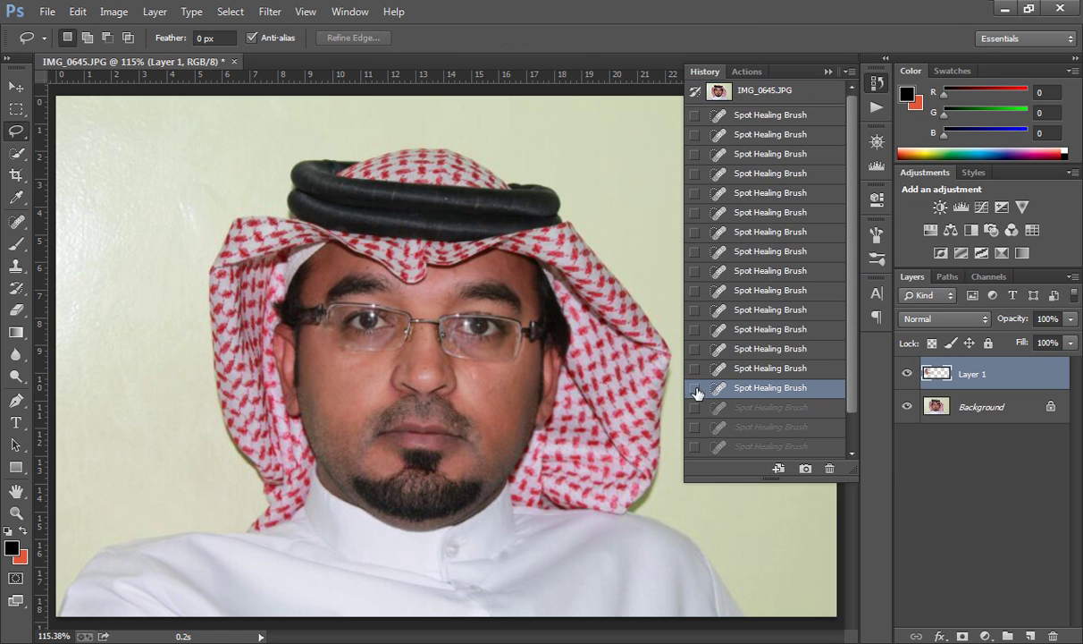
Restore the last Spot Healing Brush state and lasso the mole below the right lens.
click(715, 408)
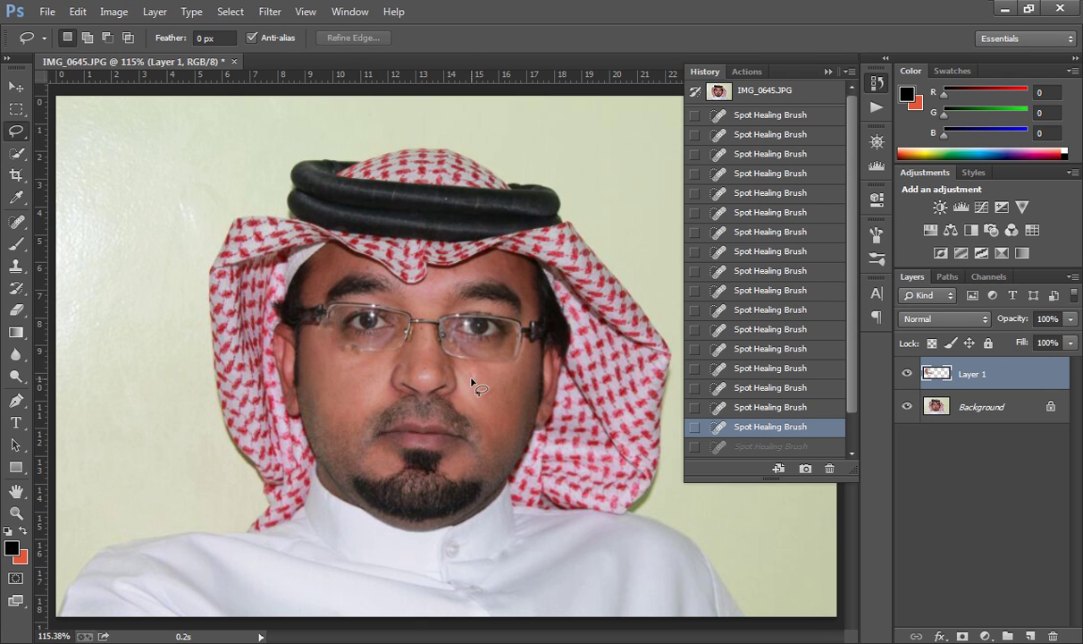
drag(468, 381, 483, 382)
drag(469, 382, 470, 385)
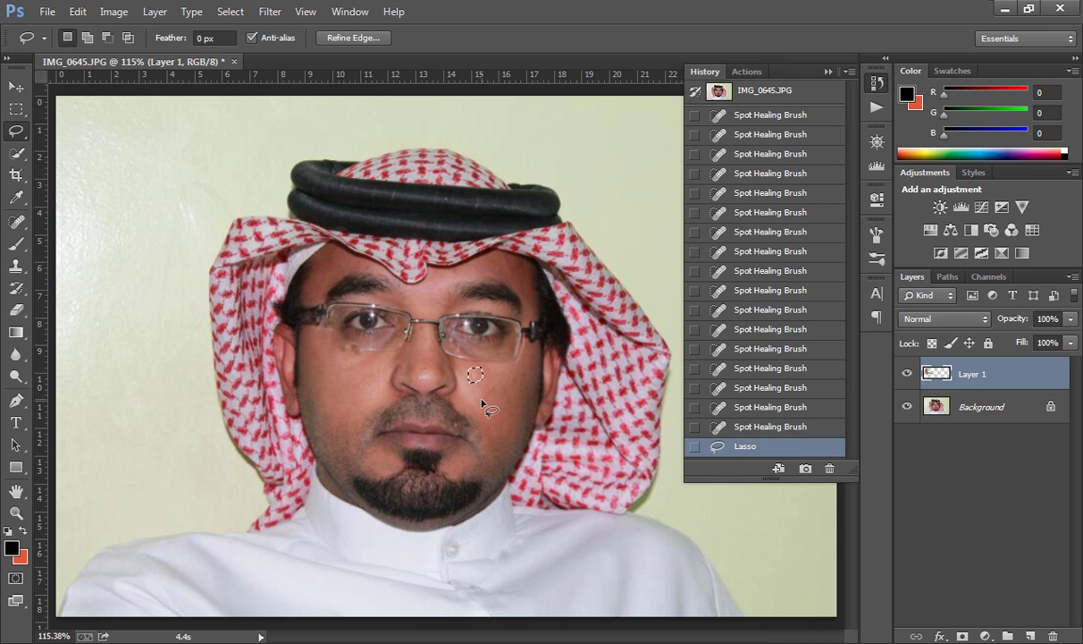
Fill the lassoed cheek spot with Use set to History.
click(78, 12)
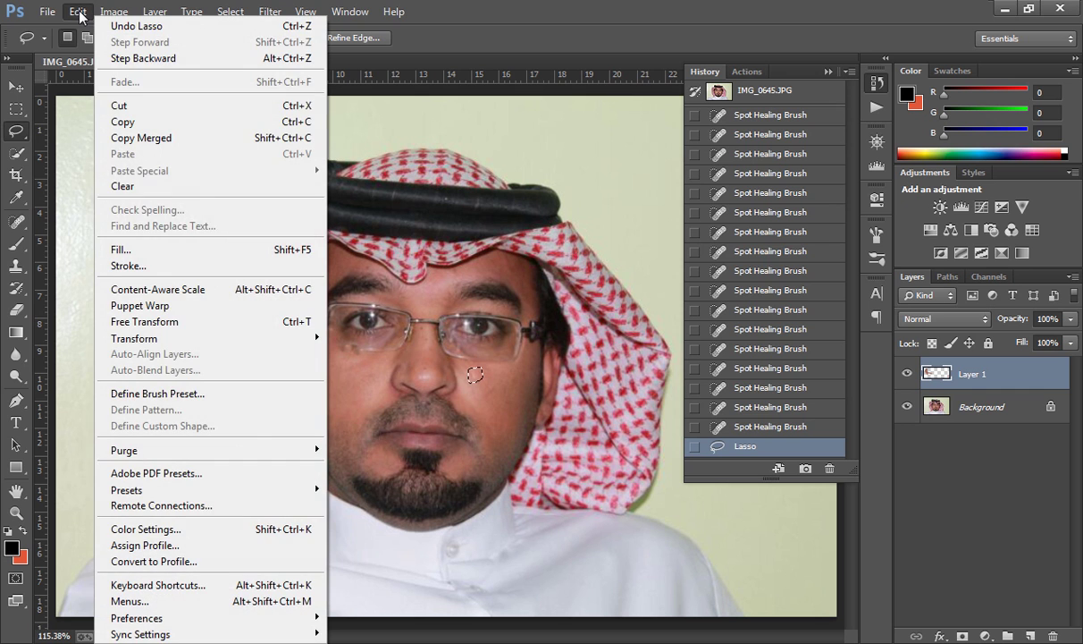
click(145, 249)
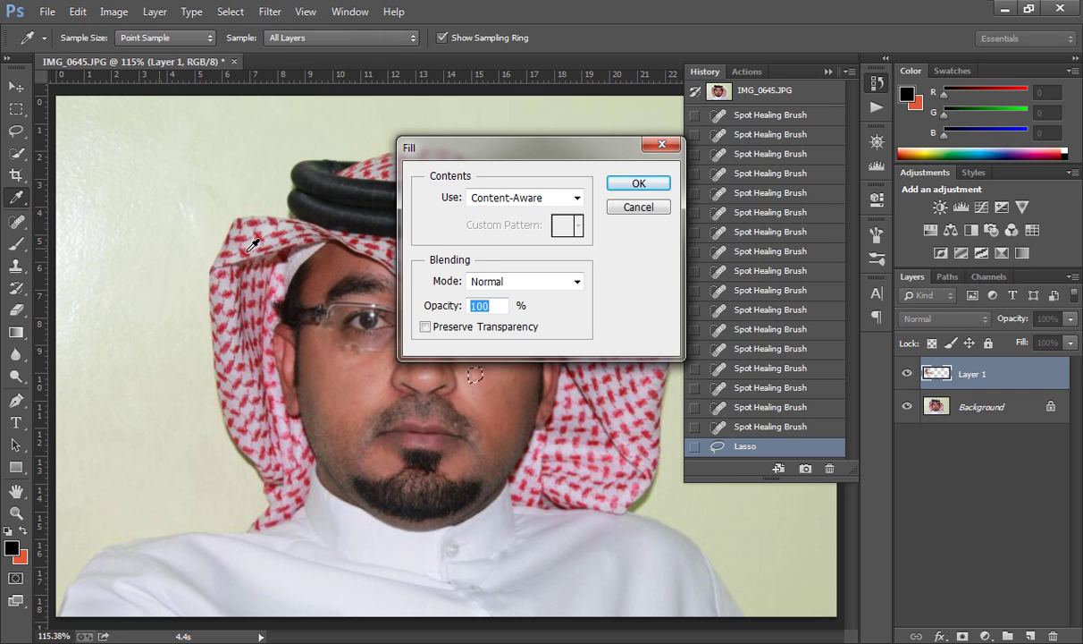
click(577, 198)
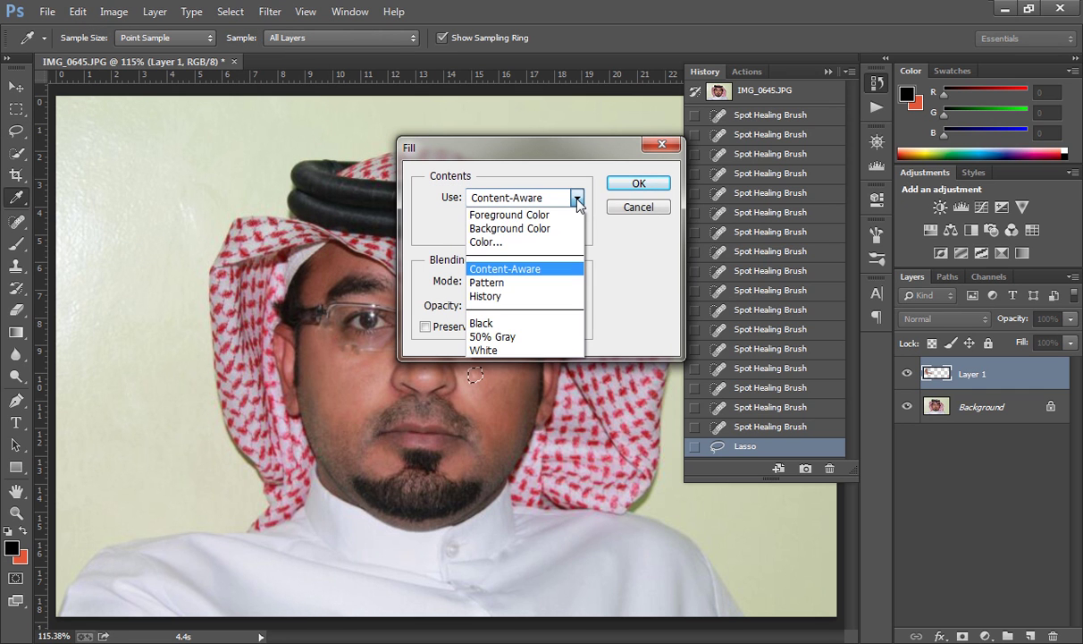
click(506, 298)
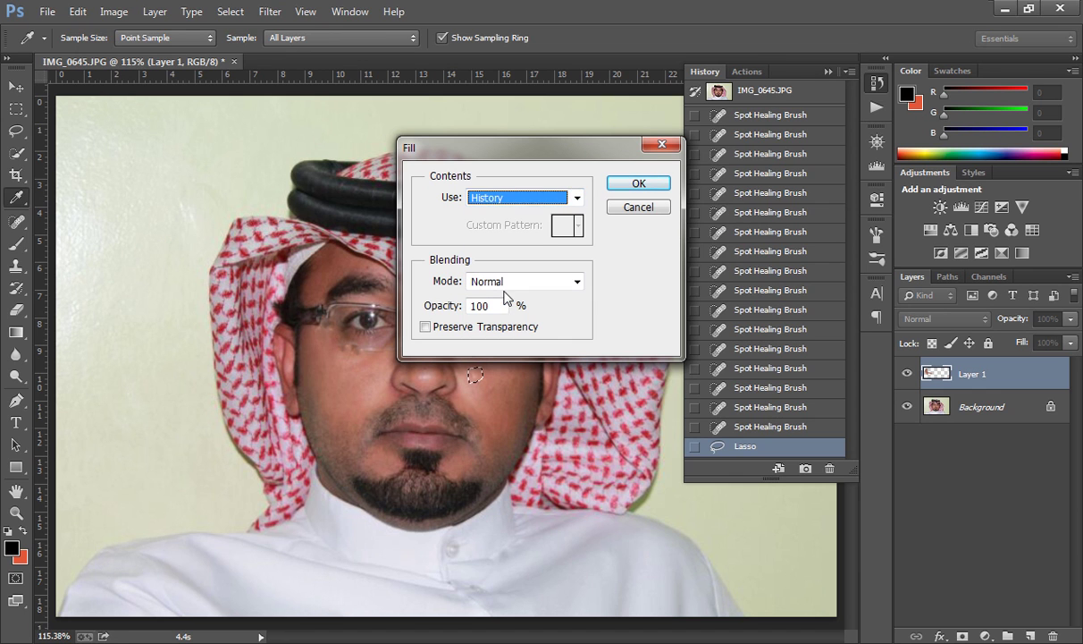
click(637, 184)
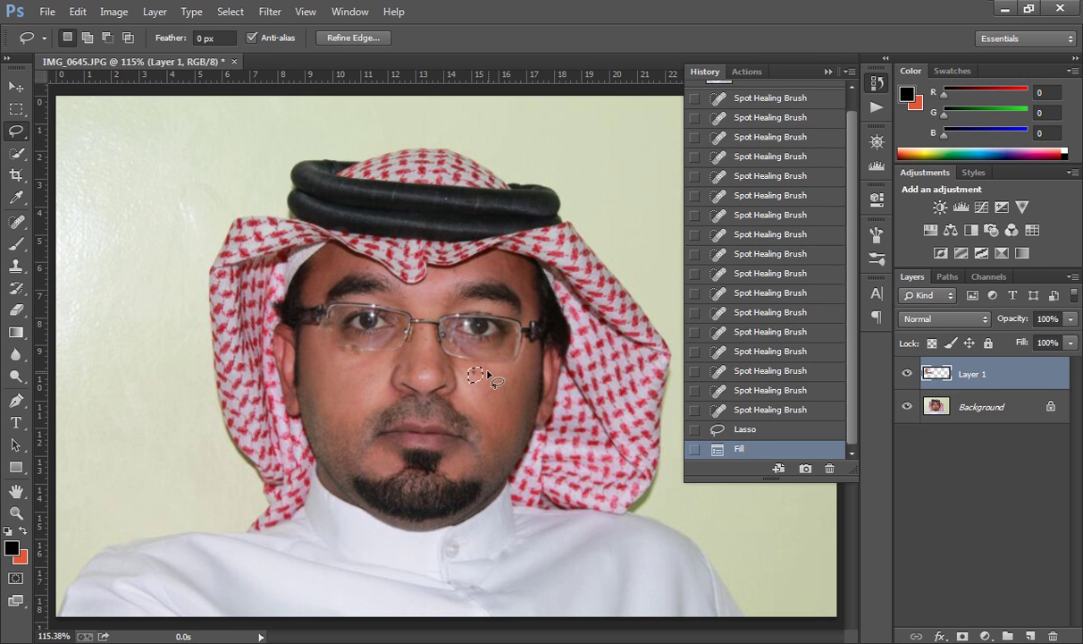